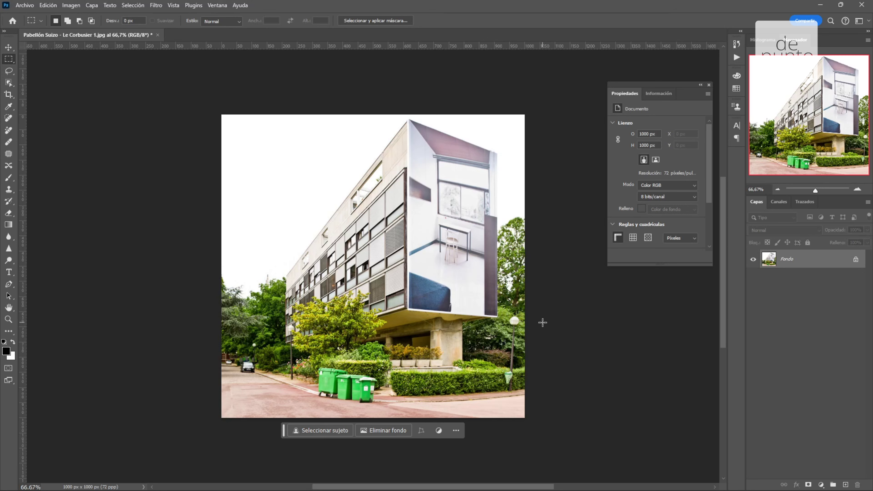
Close the Propiedades panel and move the contextual task bar off the pavilion photo.
{"action": "left_click", "coordinate": [708, 85]}
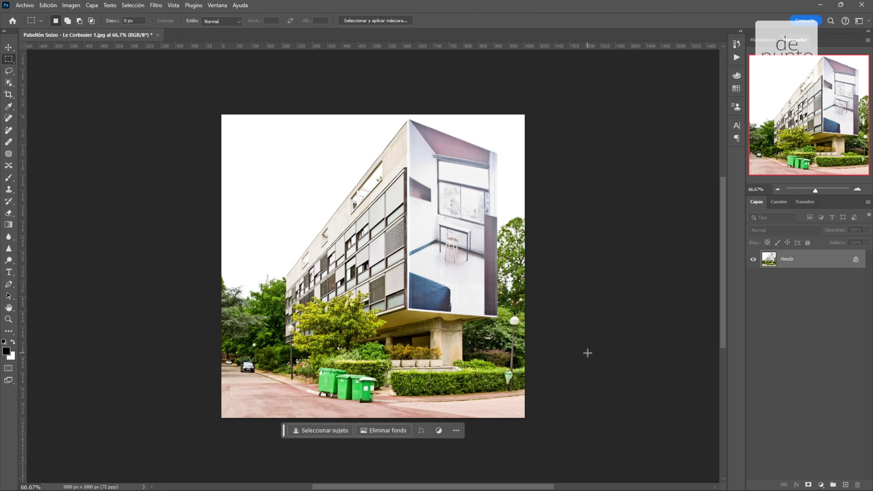
{"action": "mouse_move", "coordinate": [285, 433]}
{"action": "left_mouse_down"}
{"action": "mouse_move", "coordinate": [241, 423]}
{"action": "mouse_move", "coordinate": [266, 389]}
{"action": "mouse_move", "coordinate": [241, 155]}
{"action": "mouse_move", "coordinate": [275, 88]}
{"action": "mouse_move", "coordinate": [338, 365]}
{"action": "mouse_move", "coordinate": [313, 427]}
{"action": "mouse_move", "coordinate": [297, 436]}
{"action": "mouse_move", "coordinate": [306, 435]}
{"action": "left_mouse_up"}
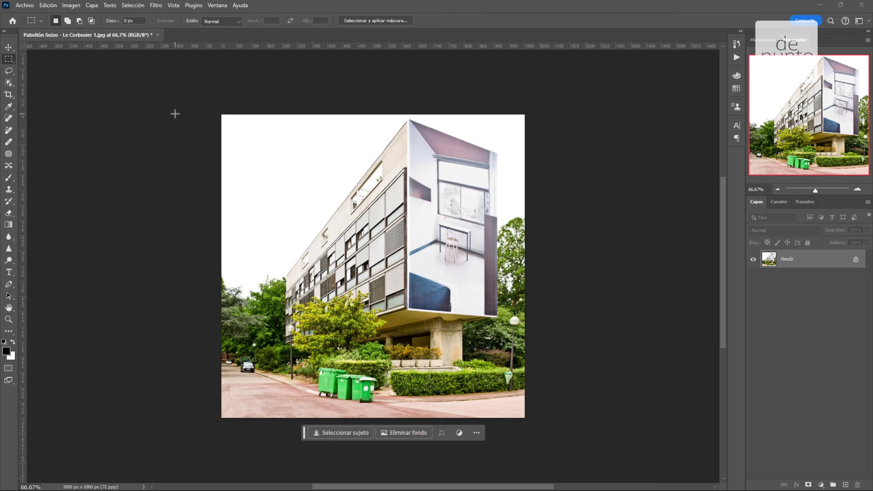
{"action": "left_click", "coordinate": [136, 8]}
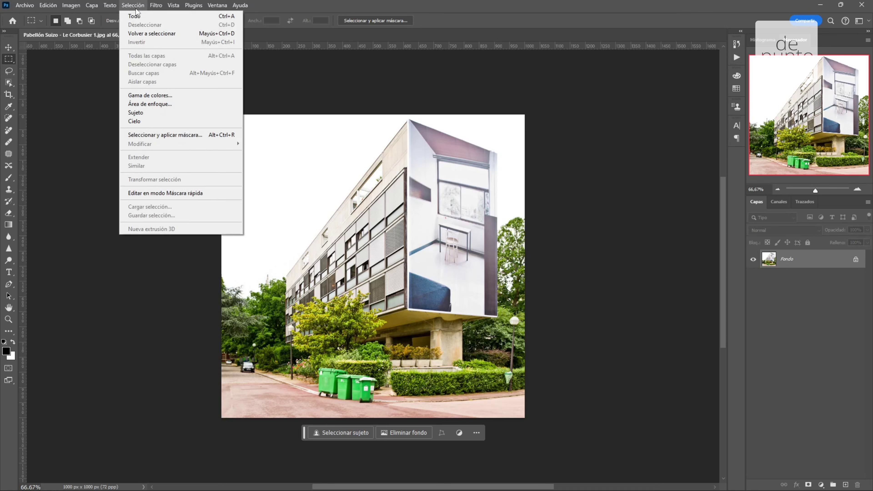
Select the sky with Selección > Cielo and run Generative Fill on it with no prompt.
{"action": "left_click", "coordinate": [136, 122]}
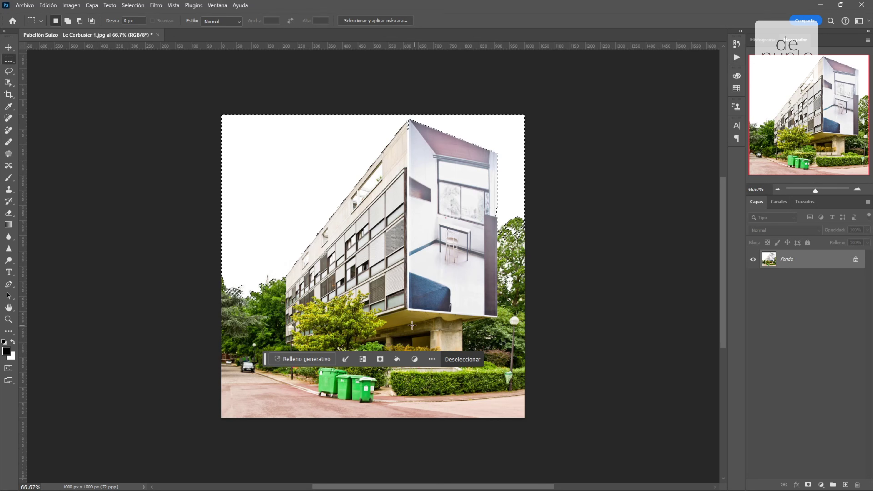
{"action": "left_click", "coordinate": [299, 359]}
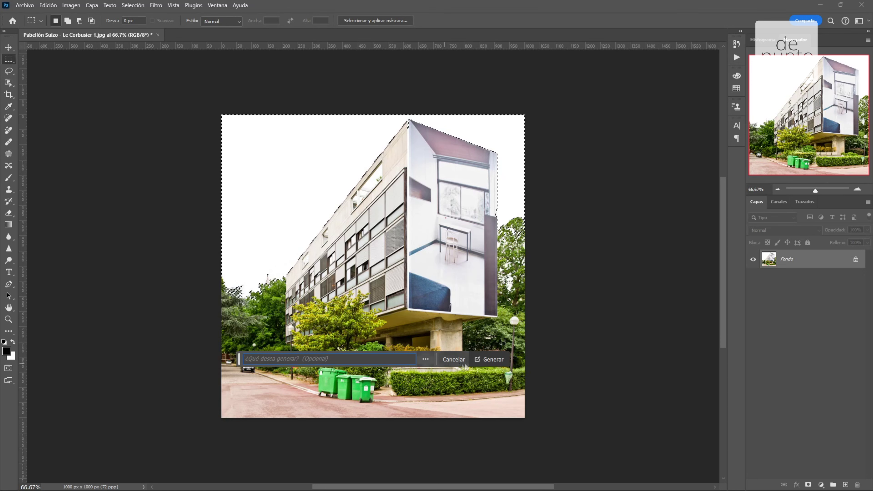
{"action": "left_click", "coordinate": [483, 363]}
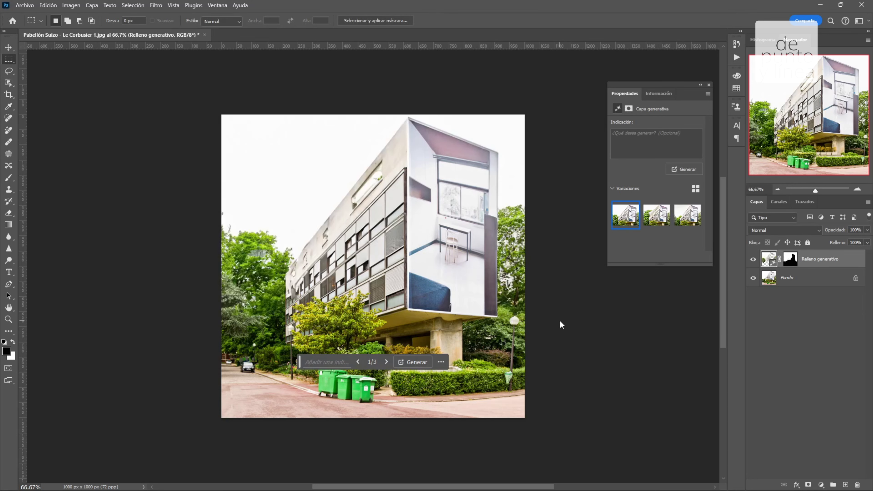
Delete one sky variation, keep the second, and generate new variations from a 'blue sky' prompt.
{"action": "mouse_move", "coordinate": [626, 215]}
{"action": "left_click", "coordinate": [634, 224]}
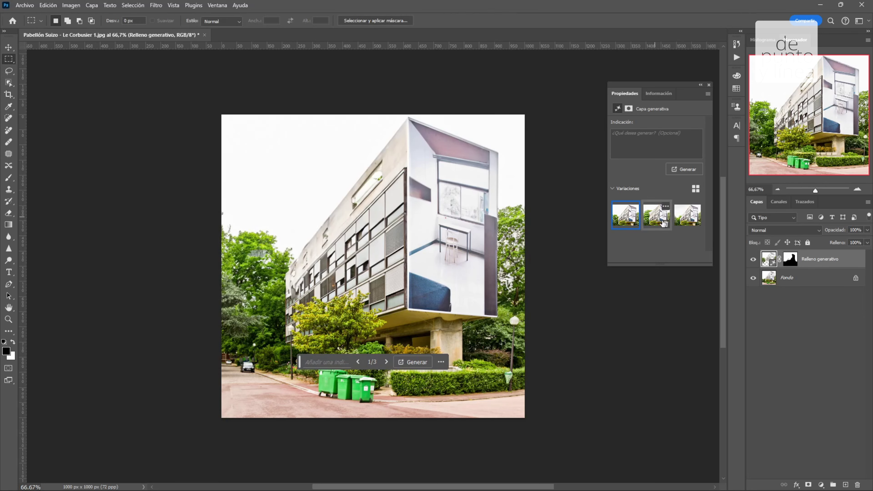
{"action": "left_click", "coordinate": [657, 216]}
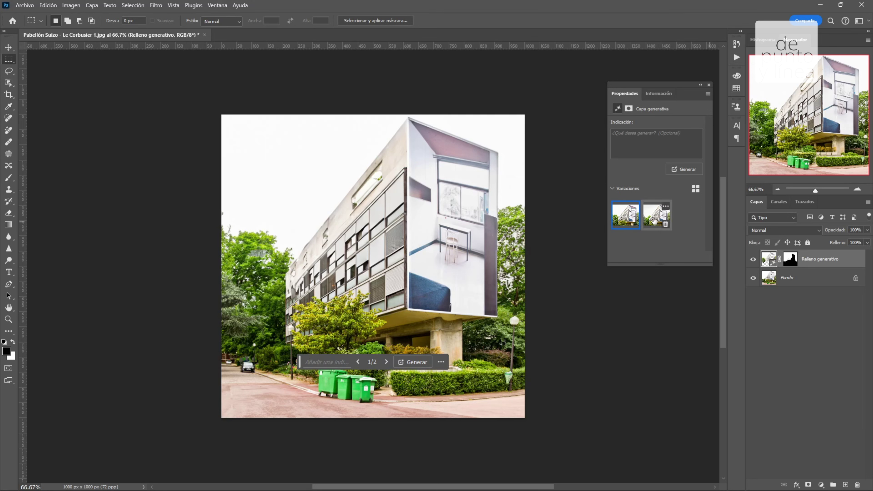
{"action": "left_click", "coordinate": [634, 135]}
{"action": "type", "text": "blue sky"}
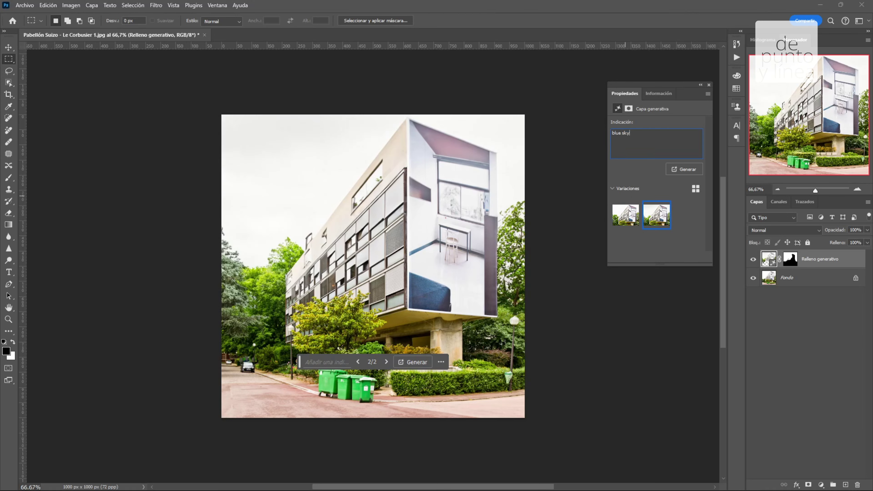
{"action": "key", "text": "Return"}
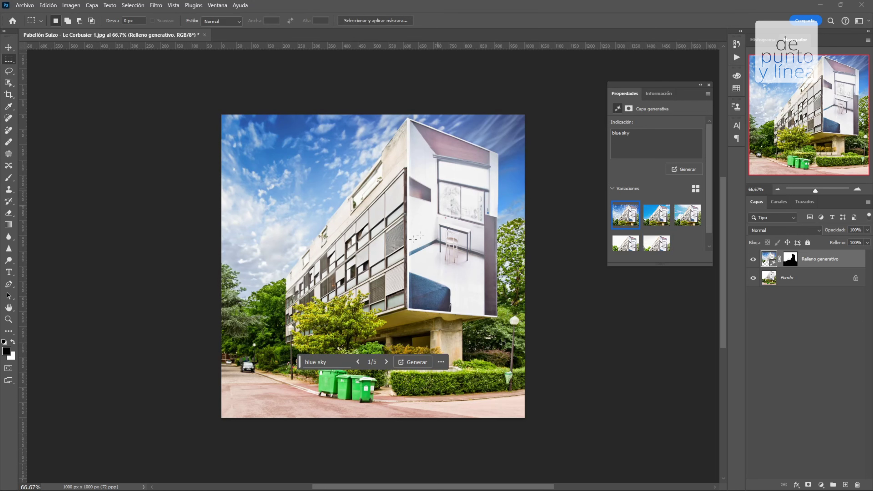
Compare the clear and cloudy blue sky variations, then generate three more.
{"action": "left_click", "coordinate": [655, 222]}
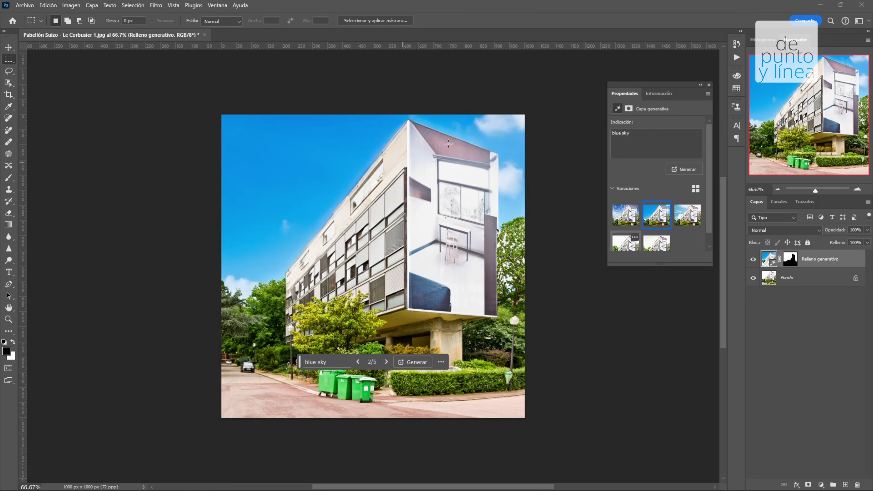
{"action": "left_click", "coordinate": [682, 220]}
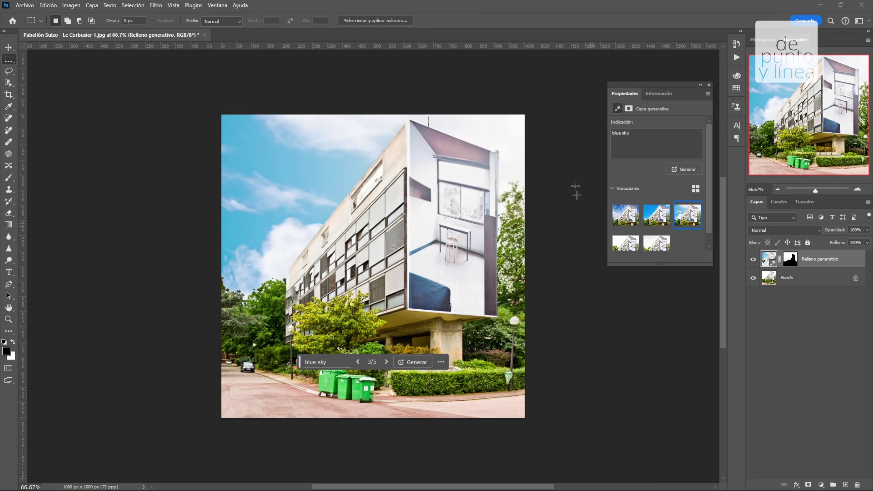
{"action": "left_click", "coordinate": [681, 169]}
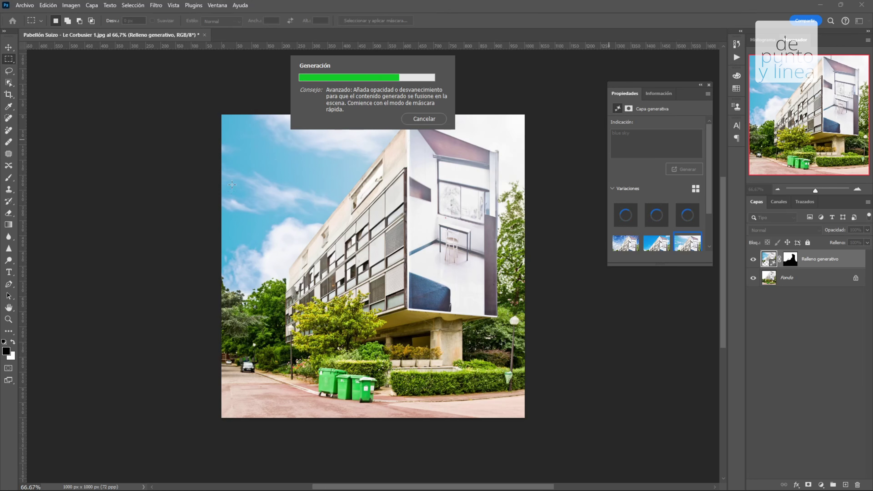
Browse the eight blue sky variations and apply the deep blue sky with small clouds.
{"action": "left_click", "coordinate": [655, 217]}
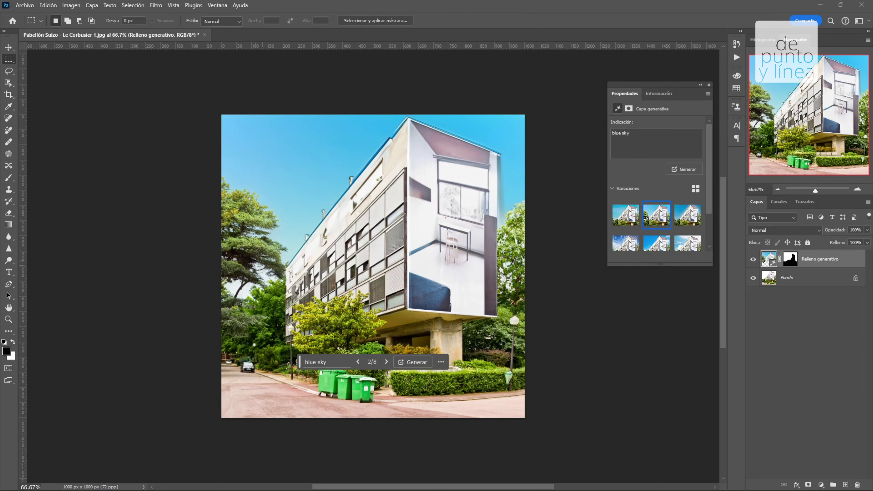
{"action": "left_click", "coordinate": [686, 220]}
{"action": "left_click", "coordinate": [656, 242]}
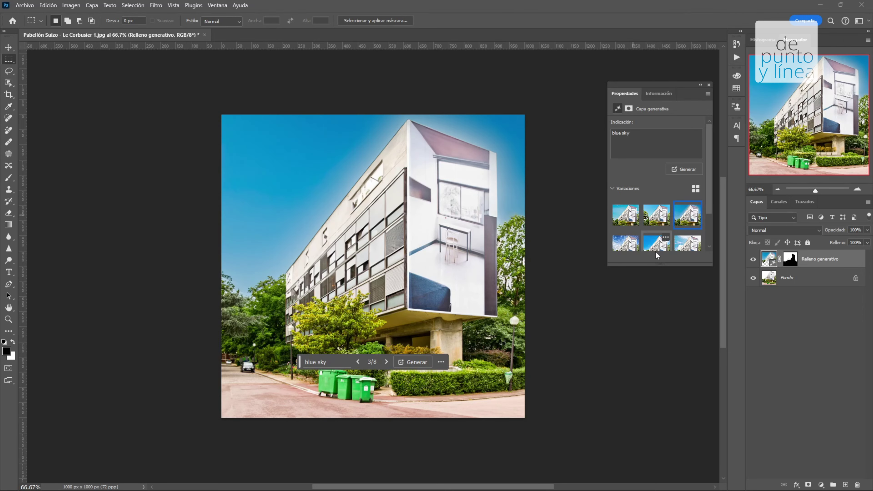
{"action": "left_click", "coordinate": [687, 250]}
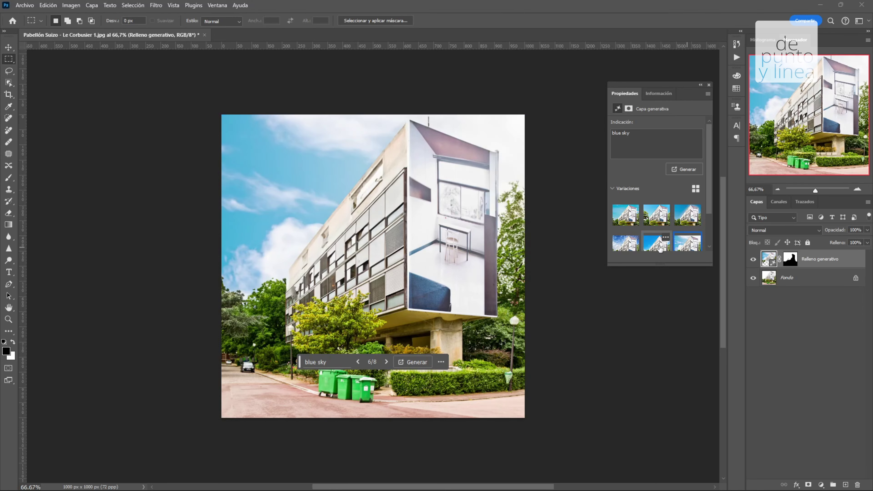
{"action": "left_click", "coordinate": [658, 244]}
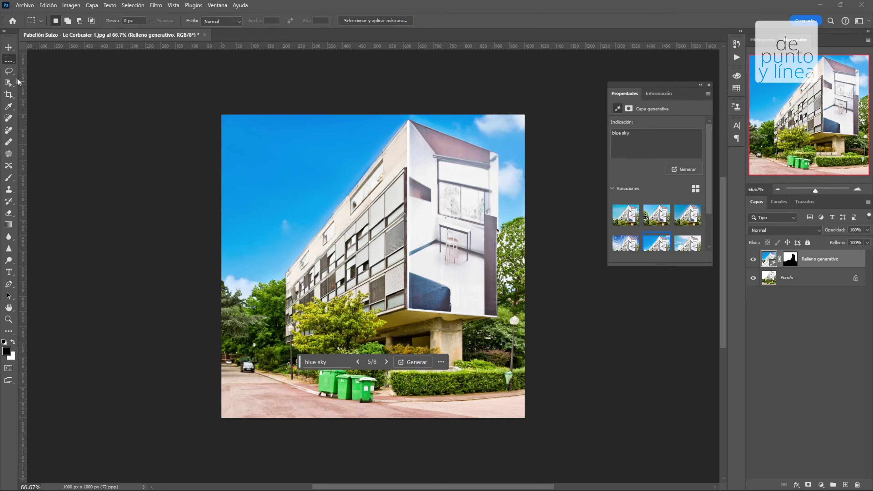
{"action": "left_click", "coordinate": [9, 72]}
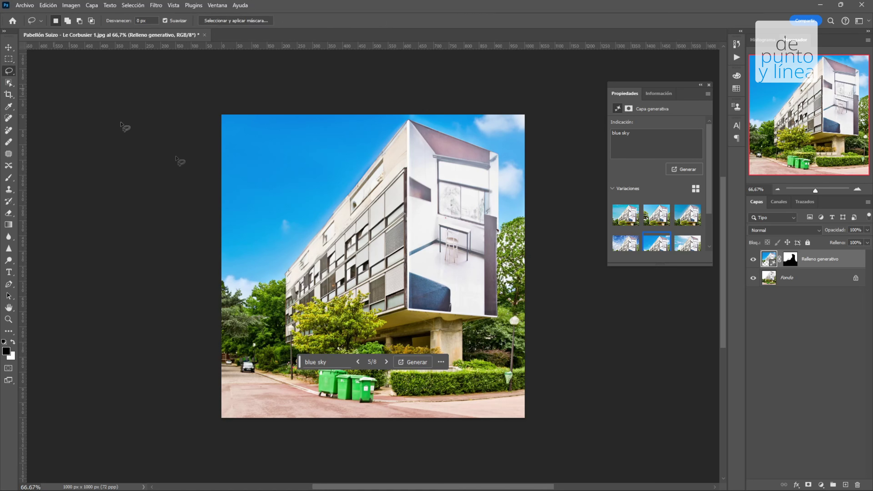
Lasso the foreground street and generative-fill it with the prompt 'lake'.
{"action": "left_click_drag", "start_coordinate": [528, 393], "coordinate": [404, 395]}
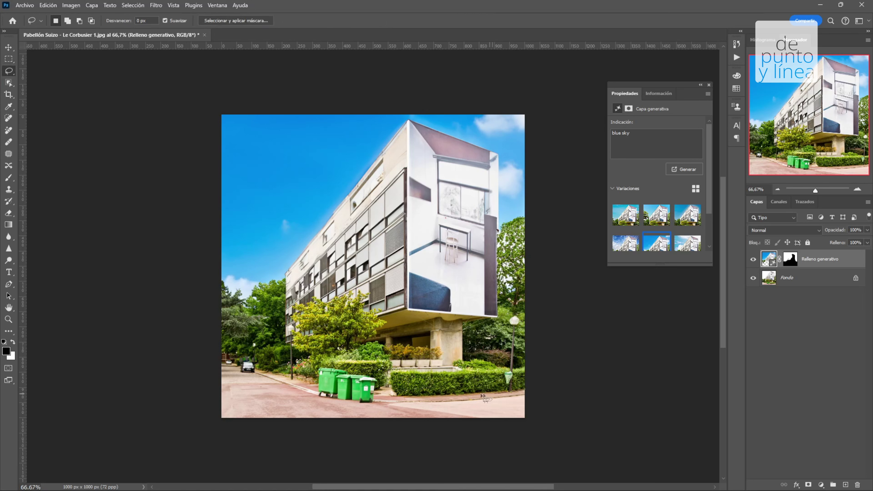
{"action": "mouse_move", "coordinate": [404, 394]}
{"action": "left_mouse_down"}
{"action": "mouse_move", "coordinate": [220, 365]}
{"action": "mouse_move", "coordinate": [224, 424]}
{"action": "mouse_move", "coordinate": [492, 425]}
{"action": "mouse_move", "coordinate": [534, 405]}
{"action": "mouse_move", "coordinate": [525, 392]}
{"action": "left_mouse_up"}
{"action": "left_click", "coordinate": [638, 137]}
{"action": "type", "text": "e"}
{"action": "key", "text": "Return"}
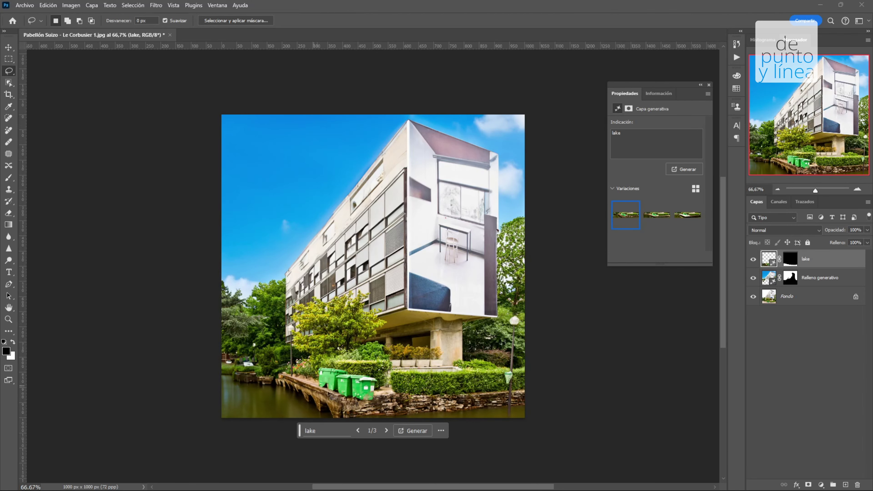
Zoom in to compare lake variations and apply the third, with a paved quay.
{"action": "scroll", "coordinate": [316, 395], "scroll_direction": "up", "scroll_amount": 5}
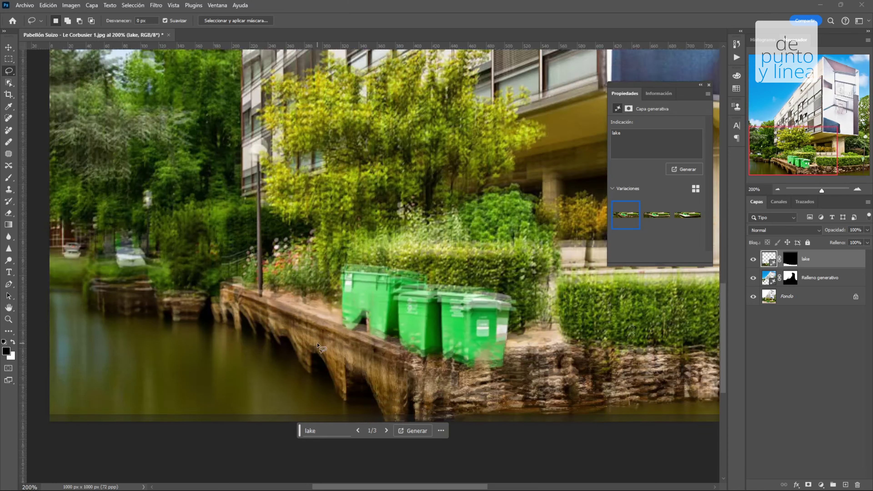
{"action": "scroll", "coordinate": [318, 345], "scroll_direction": "down", "scroll_amount": 2}
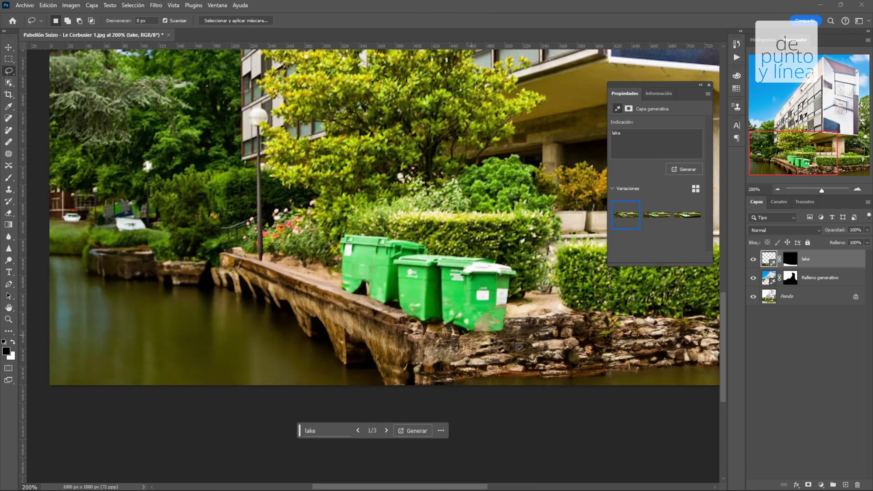
{"action": "scroll", "coordinate": [271, 309], "scroll_direction": "down", "scroll_amount": 3}
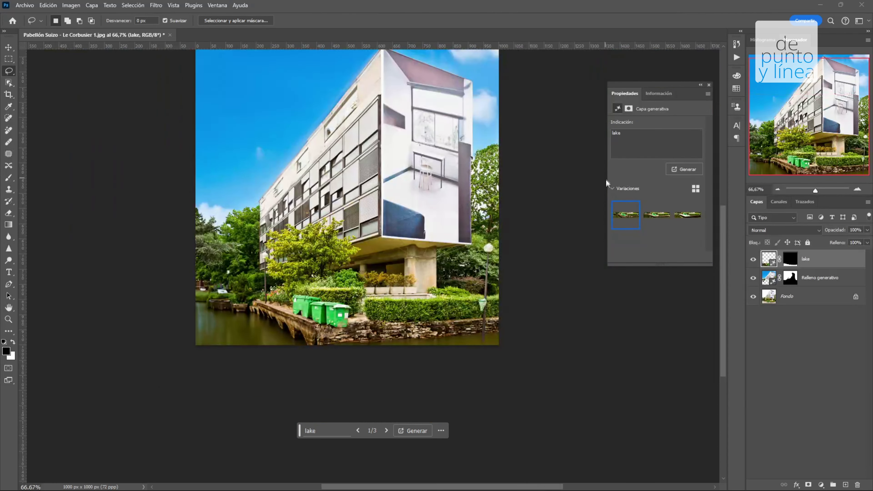
{"action": "left_click", "coordinate": [657, 215]}
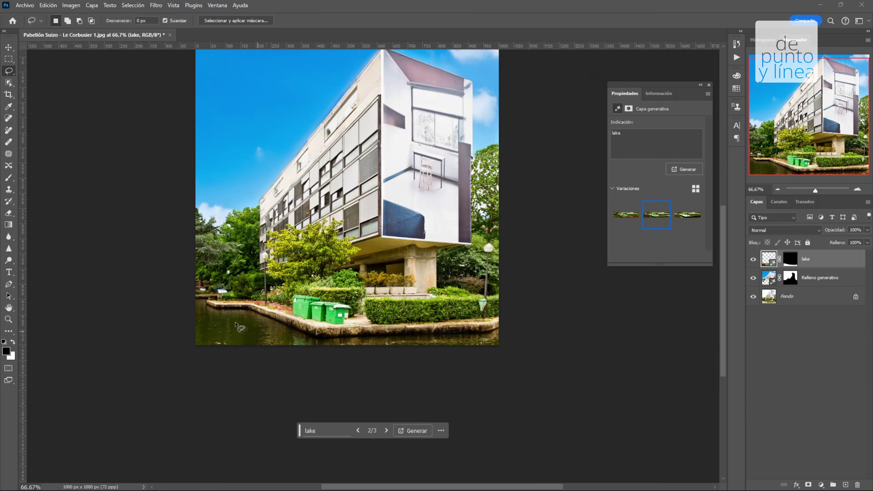
{"action": "scroll", "coordinate": [237, 326], "scroll_direction": "up", "scroll_amount": 4}
{"action": "scroll", "coordinate": [223, 309], "scroll_direction": "down", "scroll_amount": 1}
{"action": "scroll", "coordinate": [213, 292], "scroll_direction": "down", "scroll_amount": 2}
{"action": "scroll", "coordinate": [212, 285], "scroll_direction": "up", "scroll_amount": 1}
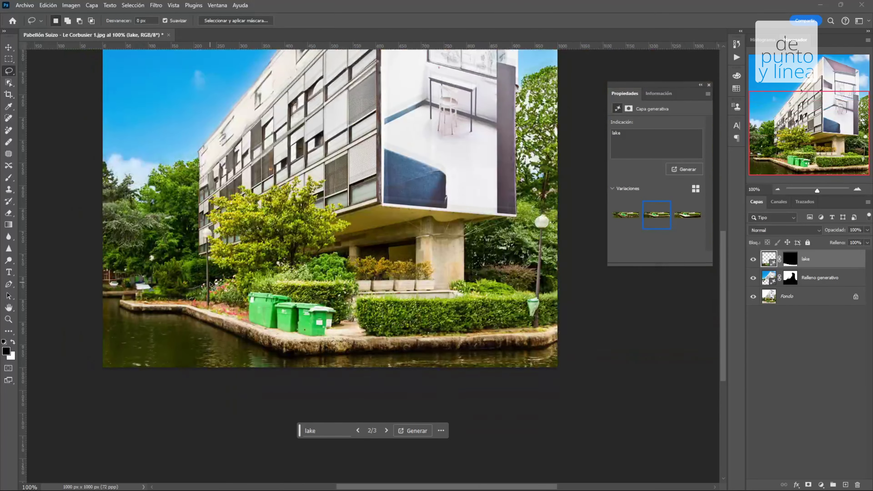
{"action": "left_click", "coordinate": [688, 214]}
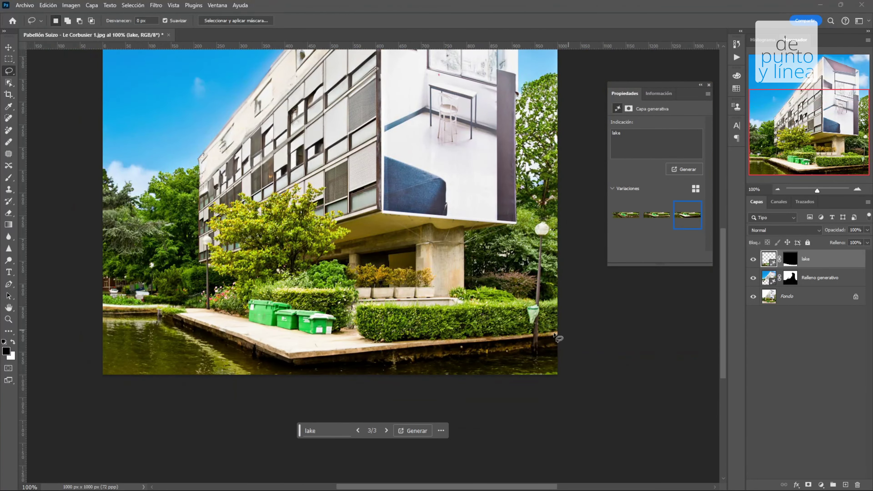
Make the Fondo layer active and switch to the Polygonal Lasso tool.
{"action": "scroll", "coordinate": [180, 348], "scroll_direction": "up", "scroll_amount": 2}
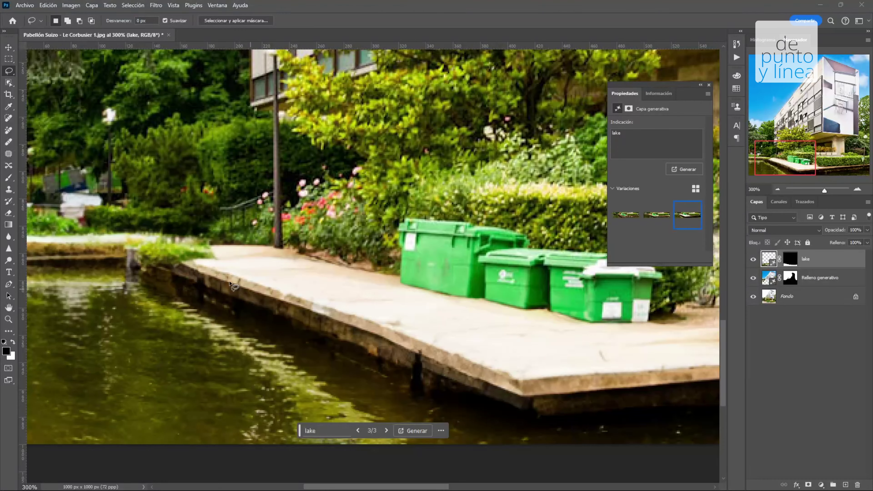
{"action": "scroll", "coordinate": [234, 285], "scroll_direction": "down", "scroll_amount": 4}
{"action": "scroll", "coordinate": [296, 306], "scroll_direction": "up", "scroll_amount": 3}
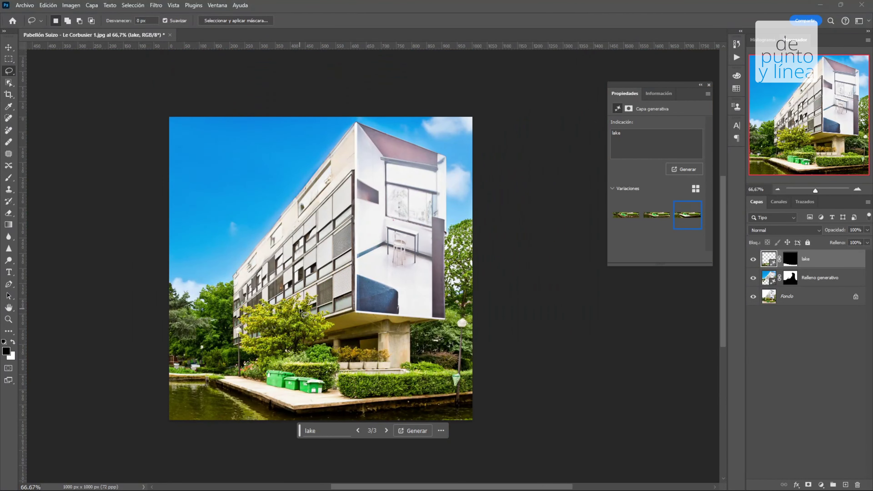
{"action": "scroll", "coordinate": [281, 292], "scroll_direction": "up", "scroll_amount": 1}
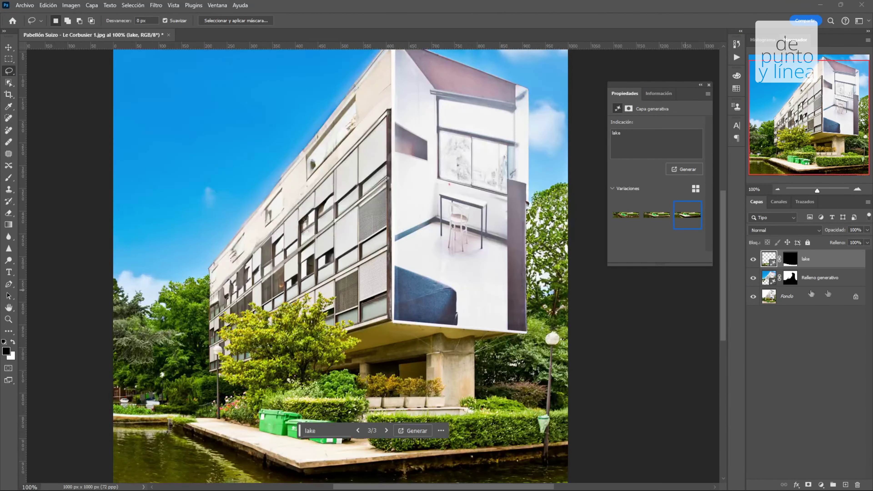
{"action": "left_click", "coordinate": [804, 303]}
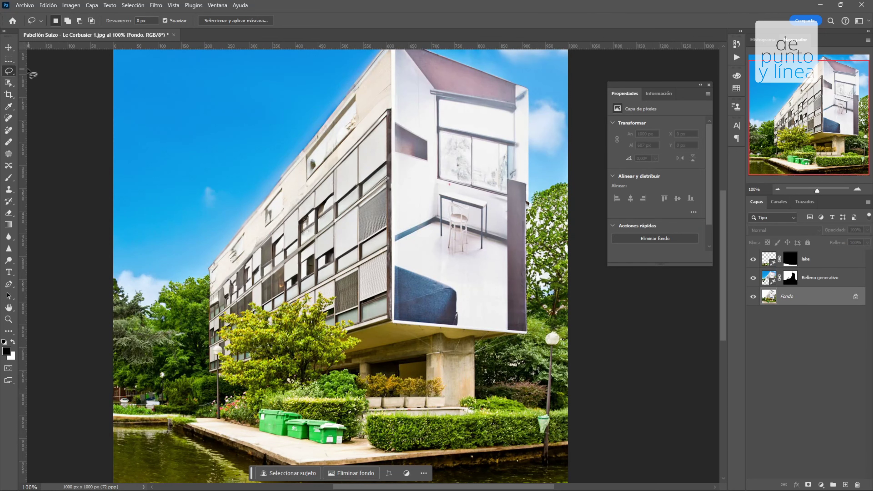
{"action": "right_click", "coordinate": [8, 71]}
{"action": "left_click", "coordinate": [42, 79]}
Outline the projecting white end block with a five-corner polygonal selection.
{"action": "left_click", "coordinate": [392, 321]}
{"action": "left_click", "coordinate": [210, 373]}
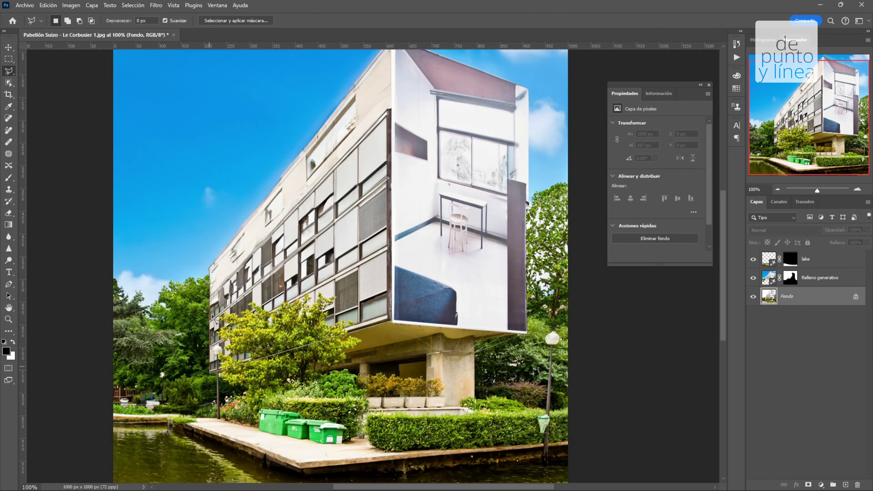
{"action": "left_click", "coordinate": [209, 266]}
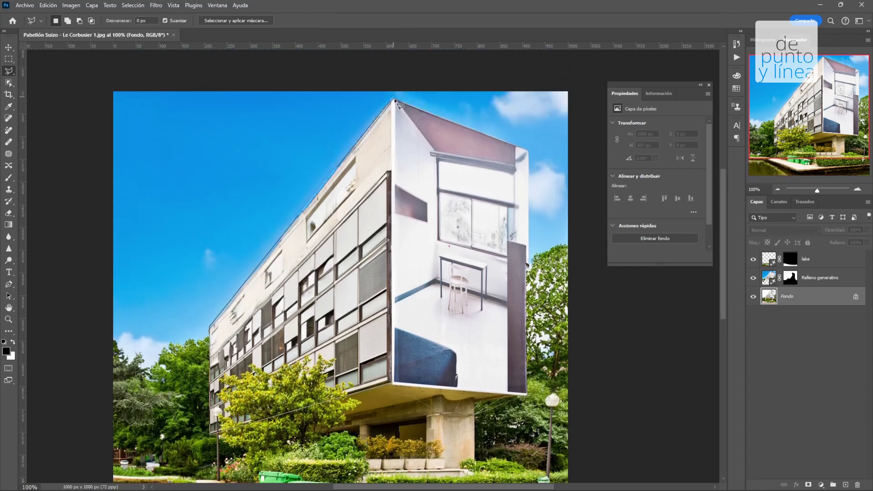
{"action": "left_click", "coordinate": [528, 151]}
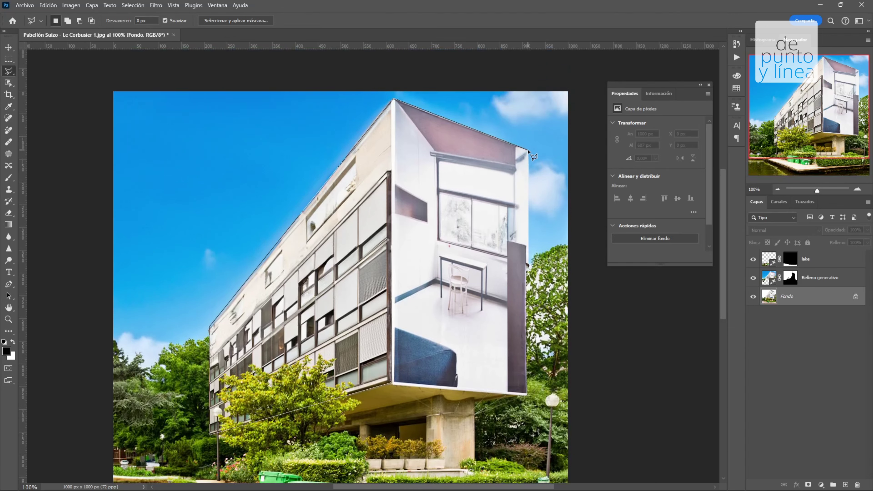
{"action": "left_click", "coordinate": [527, 394]}
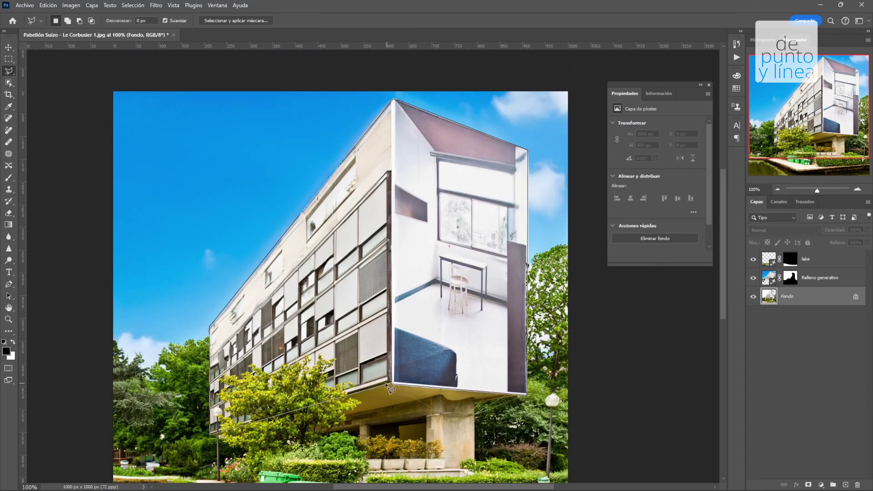
{"action": "double_click", "coordinate": [390, 383]}
{"action": "scroll", "coordinate": [265, 243], "scroll_direction": "down", "scroll_amount": 1}
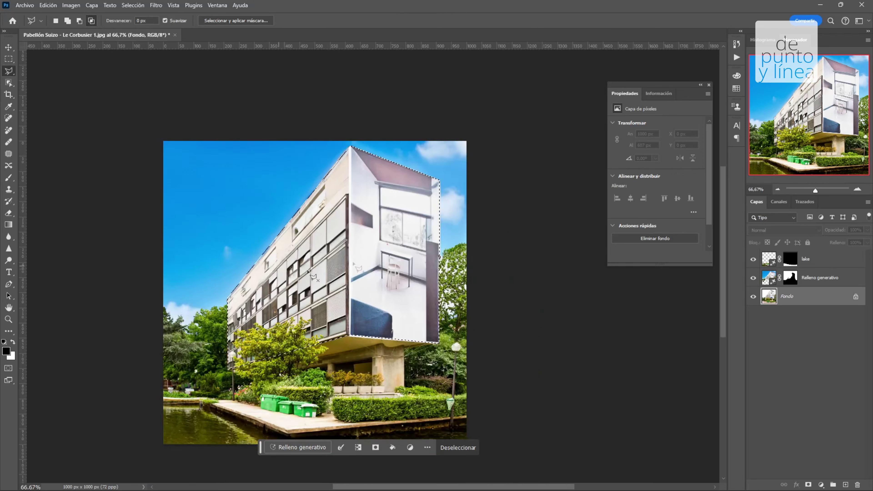
Generative-fill the end block, replacing the old prompt with 'moderno, grandes ventanales'.
{"action": "left_click", "coordinate": [292, 447]}
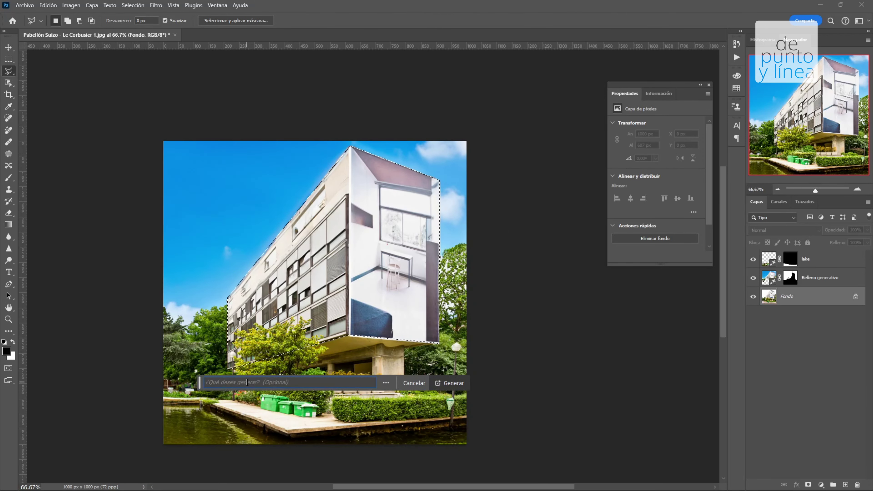
{"action": "left_click_drag", "start_coordinate": [304, 383], "coordinate": [201, 385]}
{"action": "key", "text": "BackSpace"}
{"action": "key", "text": "Return"}
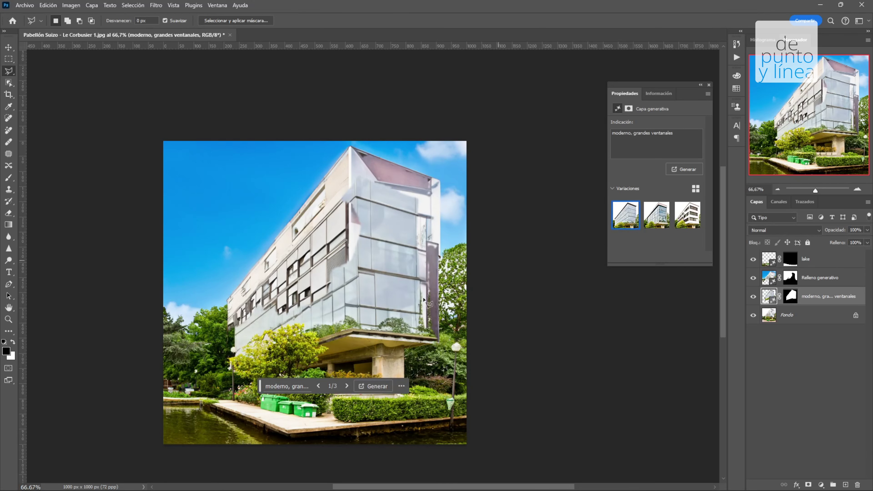
Apply the glass-facade second variation and move the facade layer above 'lake'.
{"action": "left_click", "coordinate": [657, 217]}
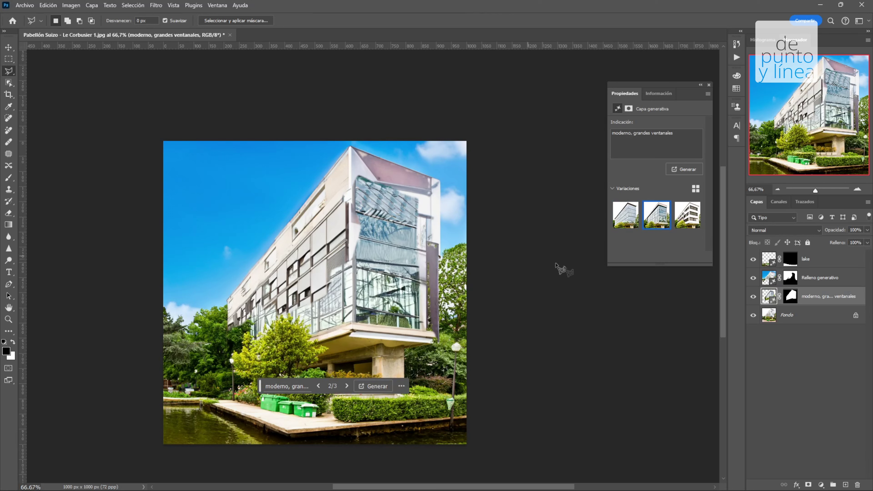
{"action": "left_click", "coordinate": [753, 277]}
{"action": "left_click_drag", "start_coordinate": [814, 299], "coordinate": [812, 254]}
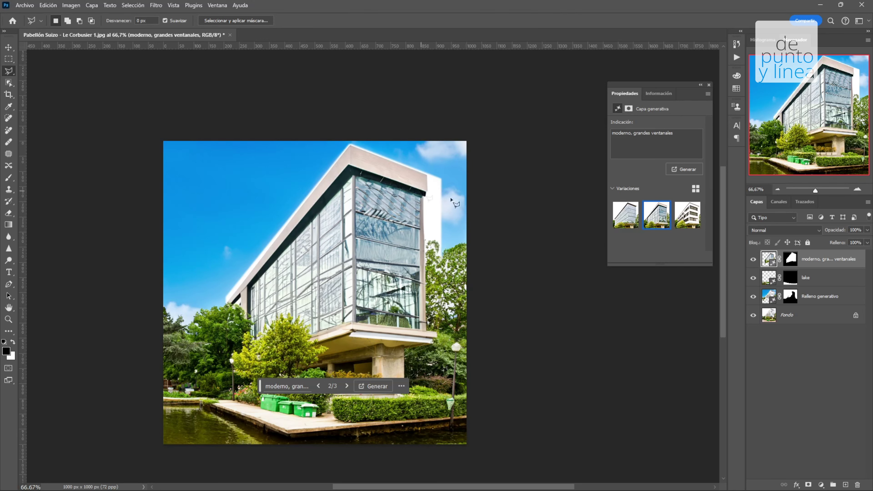
Toggle the lake, sky and Fondo layers to compare, then try the third louvred variation.
{"action": "left_click", "coordinate": [753, 261]}
{"action": "left_click_drag", "start_coordinate": [753, 278], "coordinate": [753, 315]}
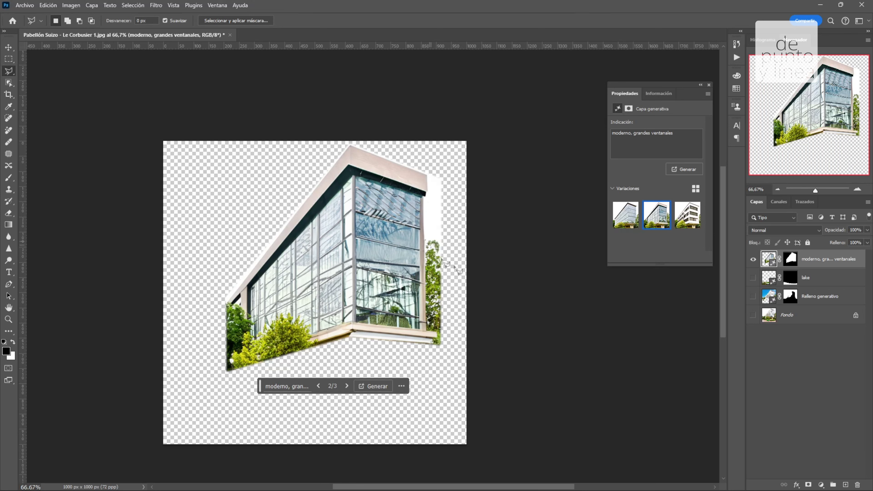
{"action": "left_click_drag", "start_coordinate": [753, 278], "coordinate": [753, 315]}
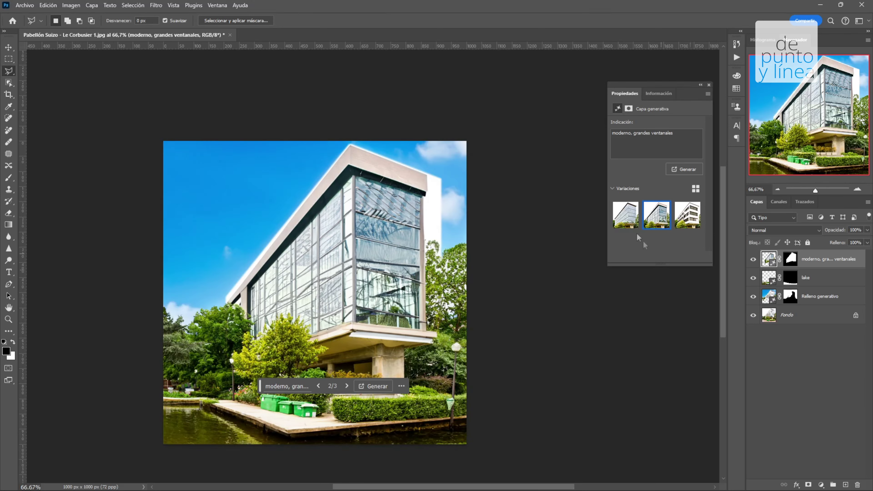
{"action": "left_click", "coordinate": [680, 217]}
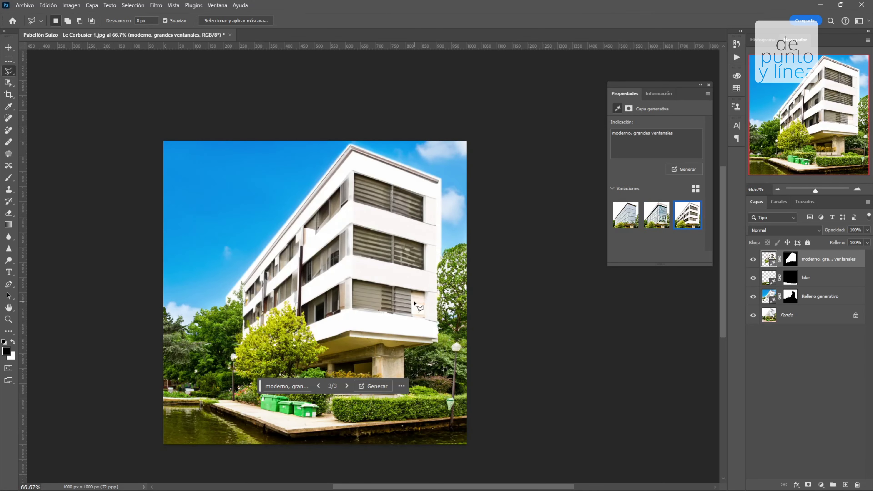
Compare the first and second facade variations, then settle on the third louvred one.
{"action": "left_click", "coordinate": [626, 219]}
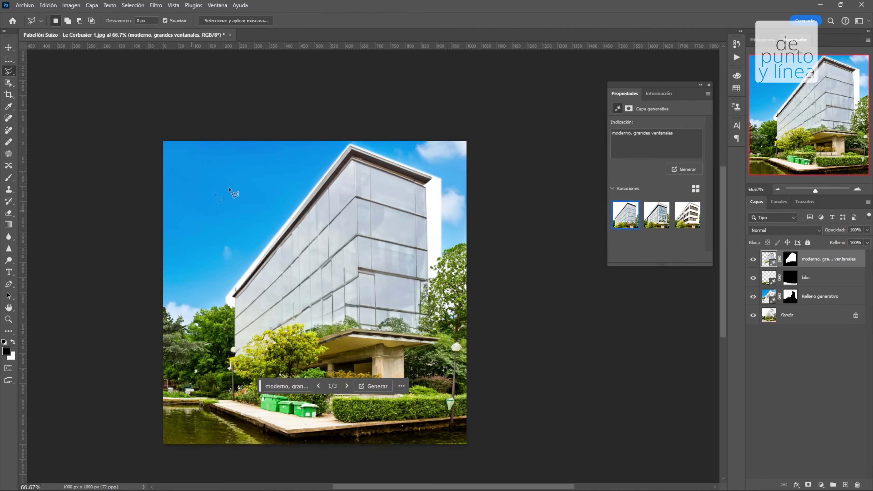
{"action": "left_click", "coordinate": [652, 228]}
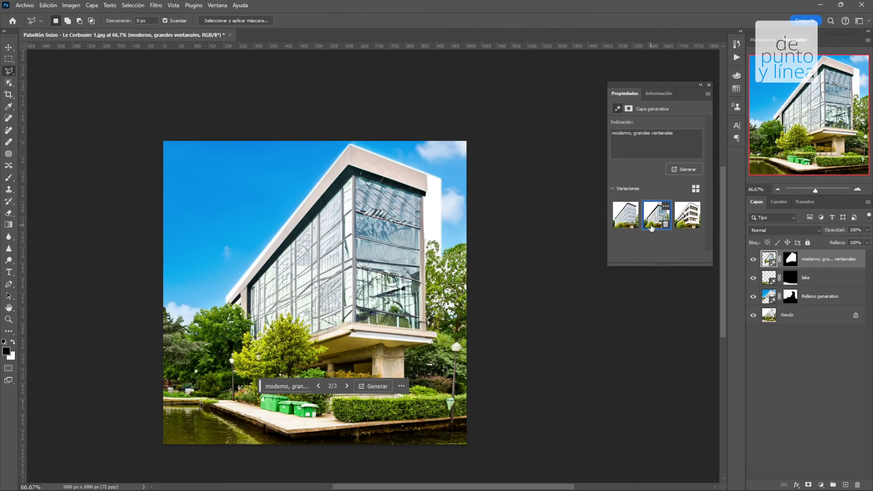
{"action": "scroll", "coordinate": [389, 304], "scroll_direction": "up", "scroll_amount": 3}
{"action": "scroll", "coordinate": [389, 305], "scroll_direction": "down", "scroll_amount": 1}
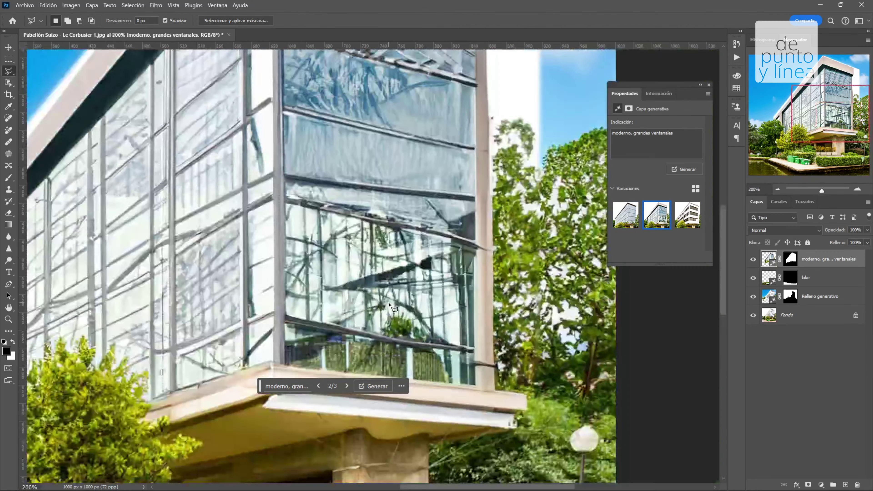
{"action": "scroll", "coordinate": [390, 304], "scroll_direction": "down", "scroll_amount": 1}
{"action": "scroll", "coordinate": [305, 287], "scroll_direction": "left", "scroll_amount": 1}
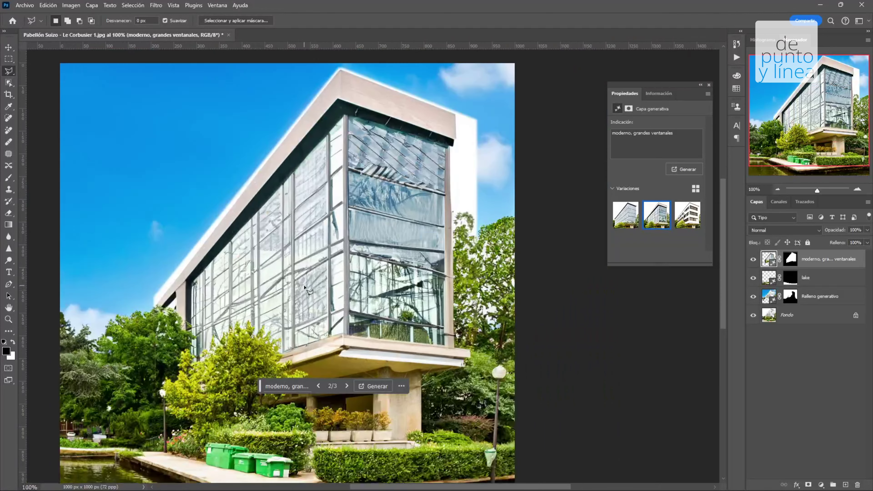
{"action": "left_click", "coordinate": [687, 214]}
Start a polygonal outline around the white fringe along the building's right edge.
{"action": "scroll", "coordinate": [220, 299], "scroll_direction": "down", "scroll_amount": 1}
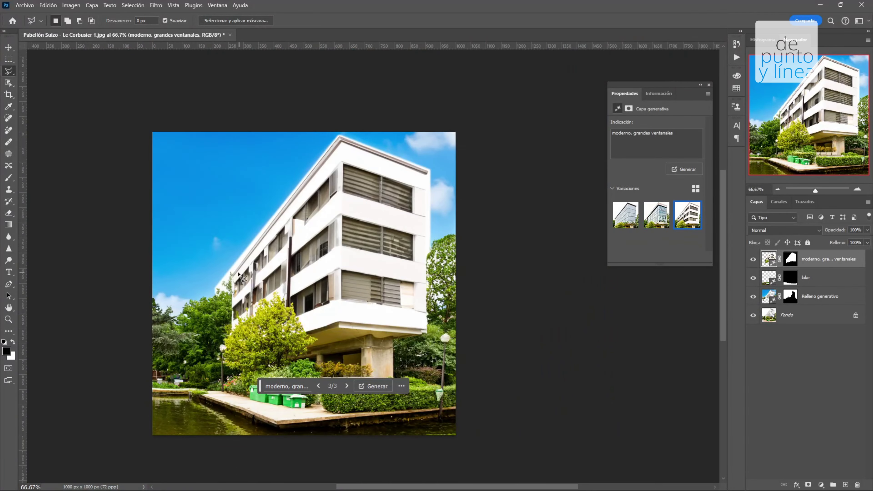
{"action": "scroll", "coordinate": [219, 299], "scroll_direction": "up", "scroll_amount": 1}
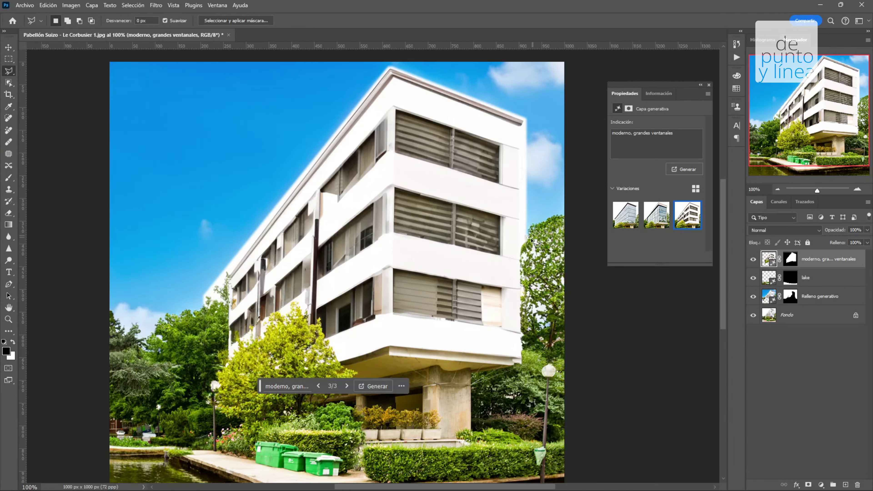
{"action": "left_click", "coordinate": [517, 248]}
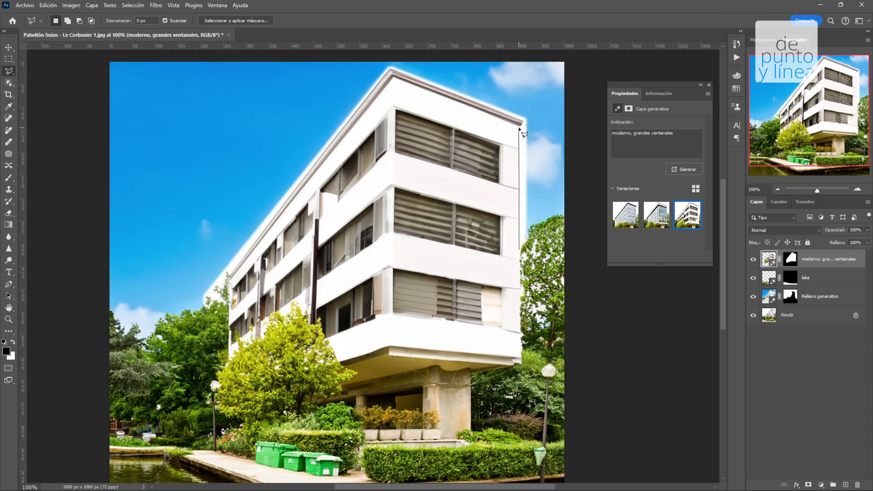
{"action": "left_click", "coordinate": [521, 126]}
Lasso the white fringe on the building's right edge and target the facade layer's mask.
{"action": "left_click", "coordinate": [548, 193]}
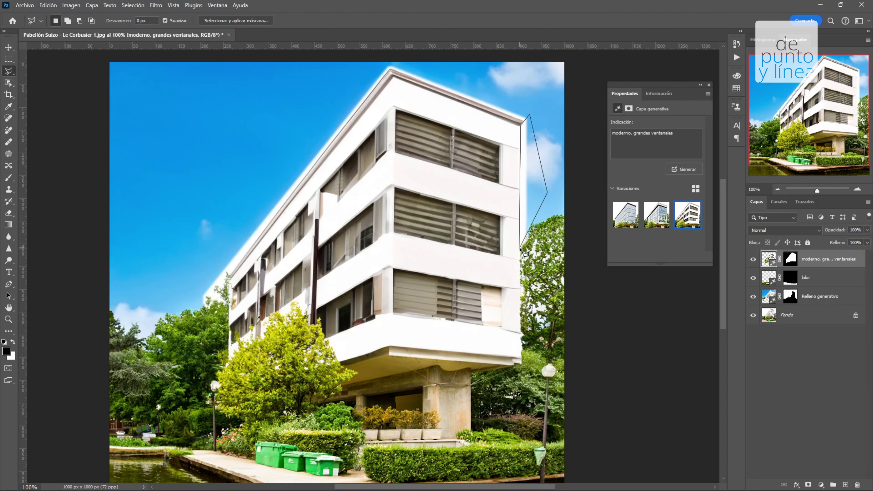
{"action": "left_click", "coordinate": [519, 249]}
{"action": "key", "text": "Delete"}
{"action": "key", "text": "Return"}
{"action": "left_click", "coordinate": [789, 263]}
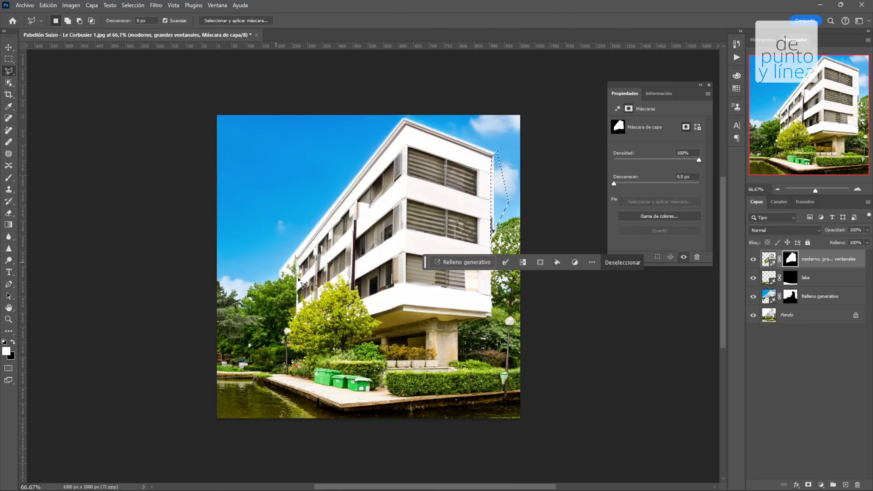
Outline the white halo at the building's upper-left, hide it in the facade mask, and deselect.
{"action": "scroll", "coordinate": [295, 275], "scroll_direction": "up", "scroll_amount": 3}
{"action": "left_click", "coordinate": [415, 75]}
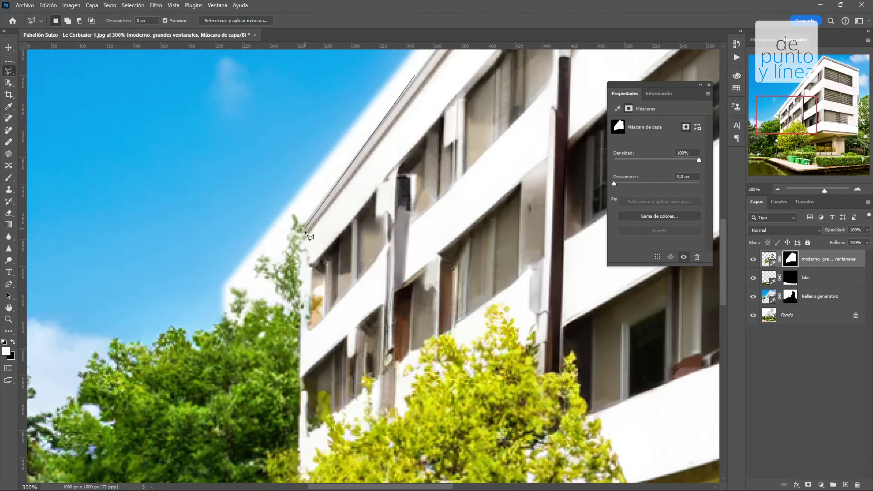
{"action": "left_click", "coordinate": [303, 224]}
{"action": "left_click", "coordinate": [296, 311]}
{"action": "left_click", "coordinate": [235, 323]}
{"action": "left_click", "coordinate": [168, 234]}
{"action": "left_click", "coordinate": [238, 134]}
{"action": "left_click", "coordinate": [414, 73]}
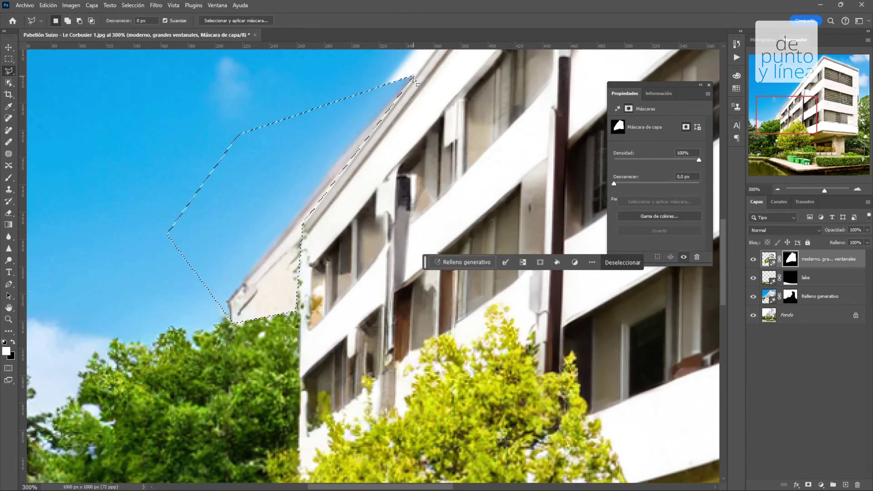
{"action": "left_click", "coordinate": [11, 59]}
{"action": "key", "text": "ctrl+d"}
{"action": "key", "text": "ctrl+minus"}
{"action": "key", "text": "ctrl+minus"}
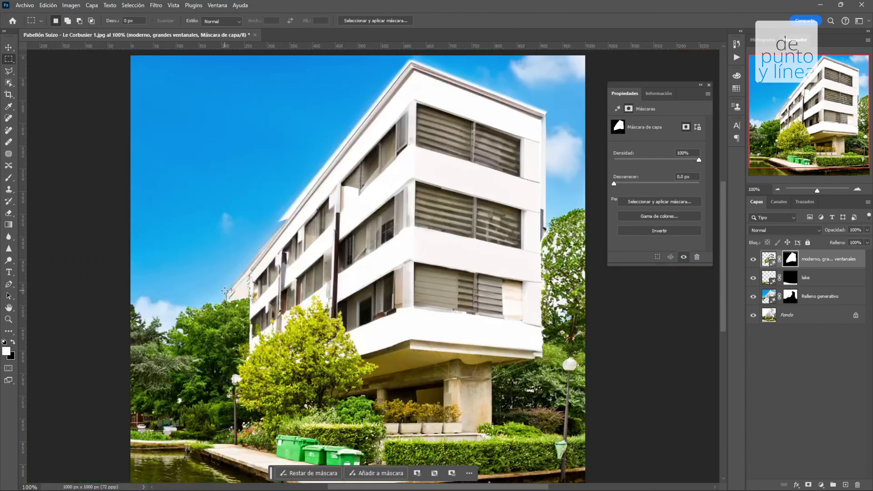
{"action": "key", "text": "ctrl+minus"}
{"action": "left_click", "coordinate": [754, 297]}
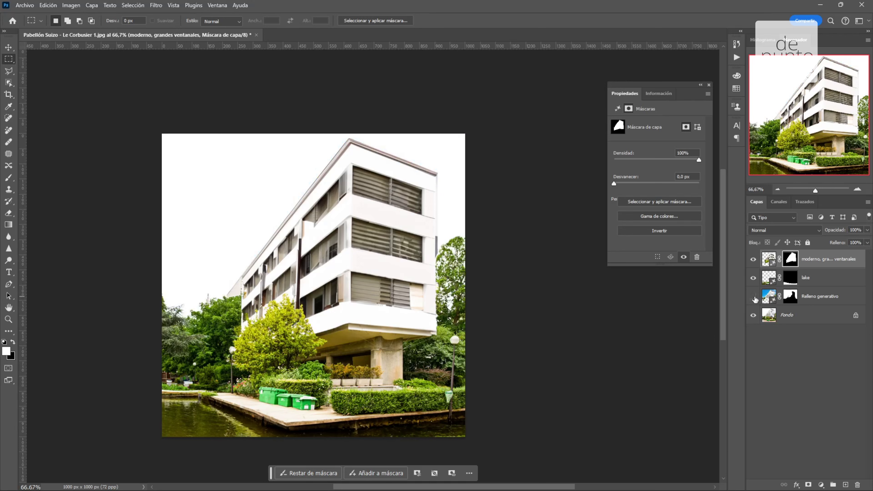
{"action": "left_click", "coordinate": [753, 296]}
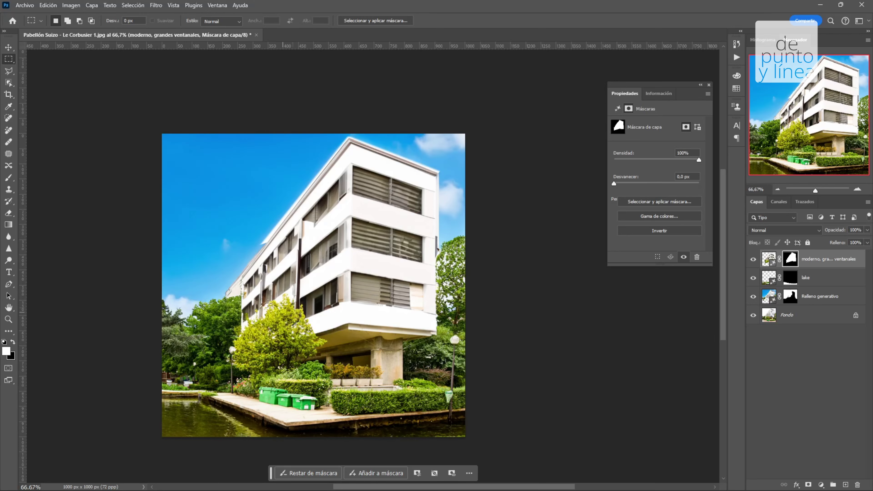
{"action": "scroll", "coordinate": [417, 304], "scroll_direction": "down", "scroll_amount": 1}
{"action": "scroll", "coordinate": [297, 332], "scroll_direction": "up", "scroll_amount": 1}
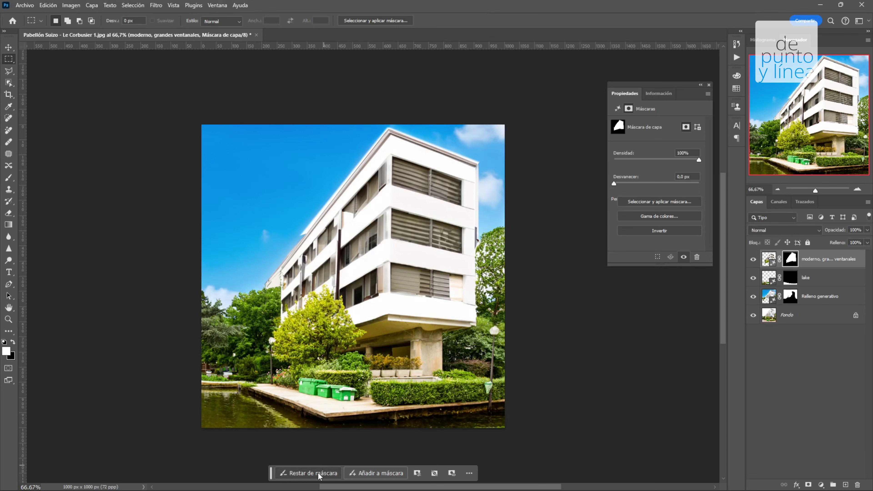
{"action": "left_click", "coordinate": [825, 296]}
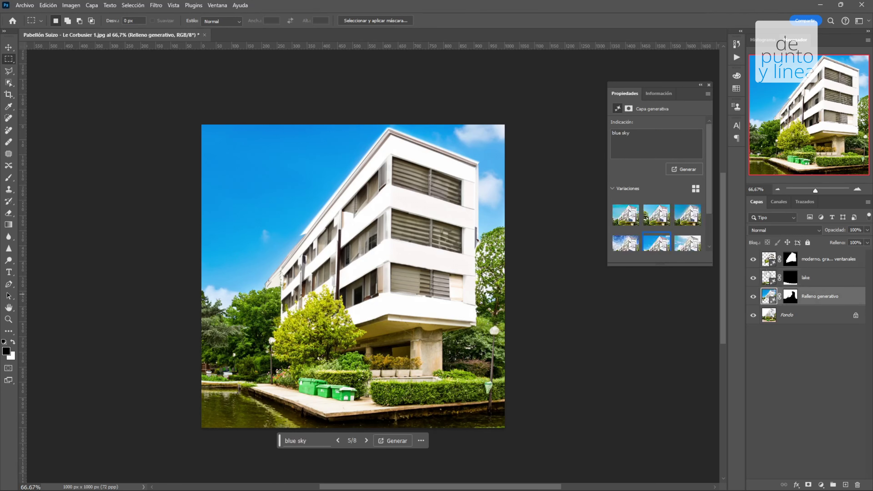
{"action": "left_click_drag", "start_coordinate": [748, 256], "coordinate": [750, 285]}
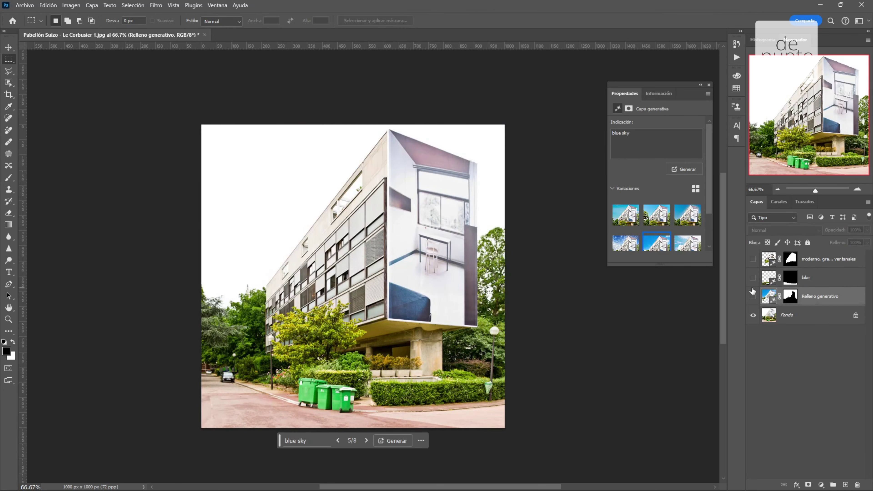
{"action": "left_click", "coordinate": [753, 296]}
{"action": "left_click", "coordinate": [770, 258]}
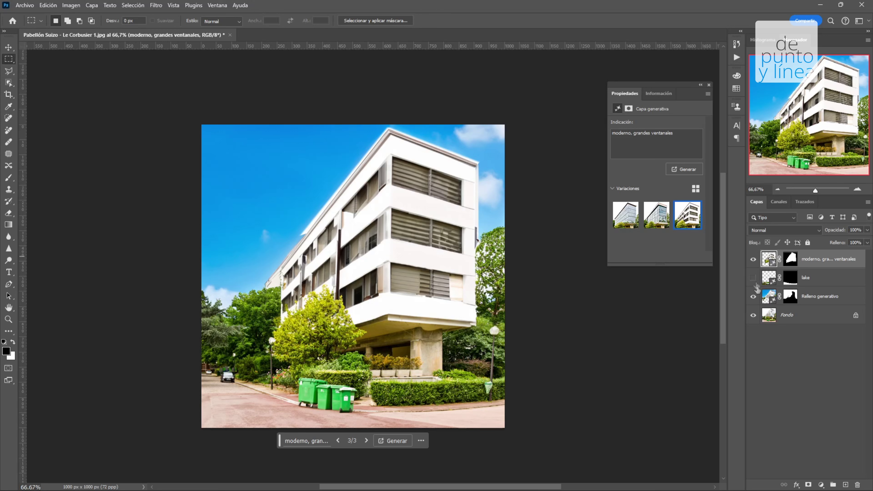
{"action": "left_click", "coordinate": [754, 278]}
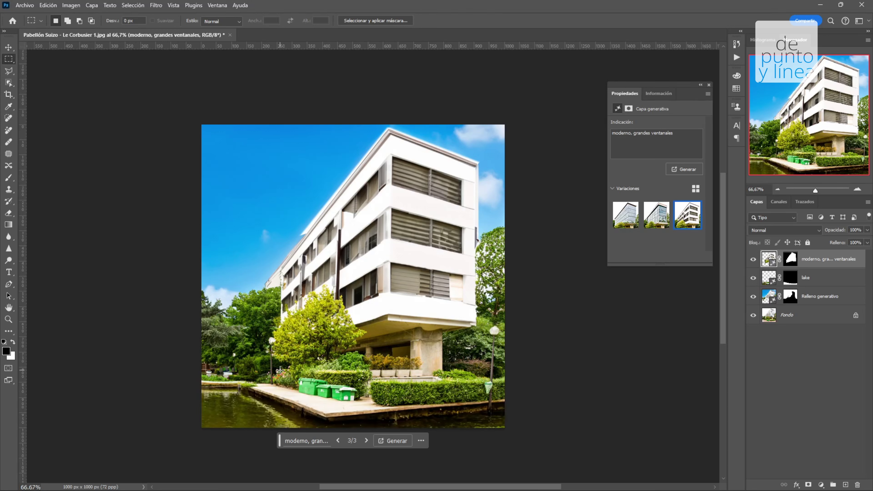